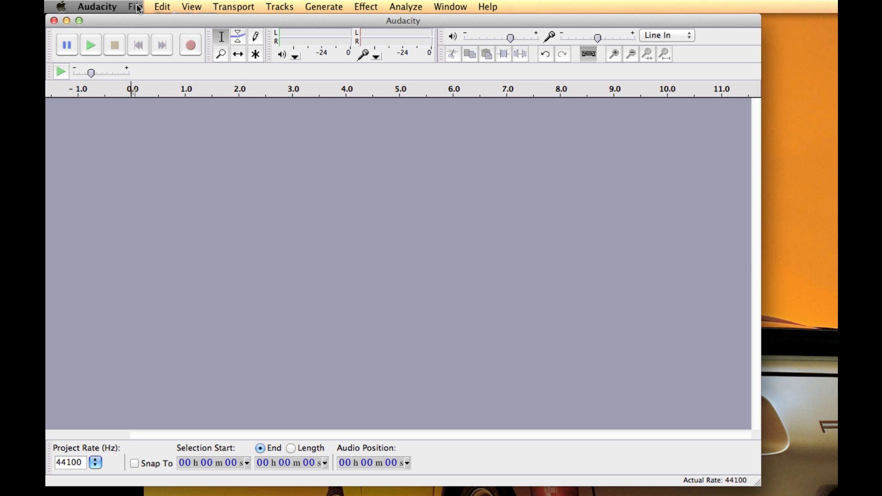
Step: In Preferences' Devices page, record from Built-in Input with 2 (Stereo) channels
{"action": "left_click", "coordinate": [104, 5]}
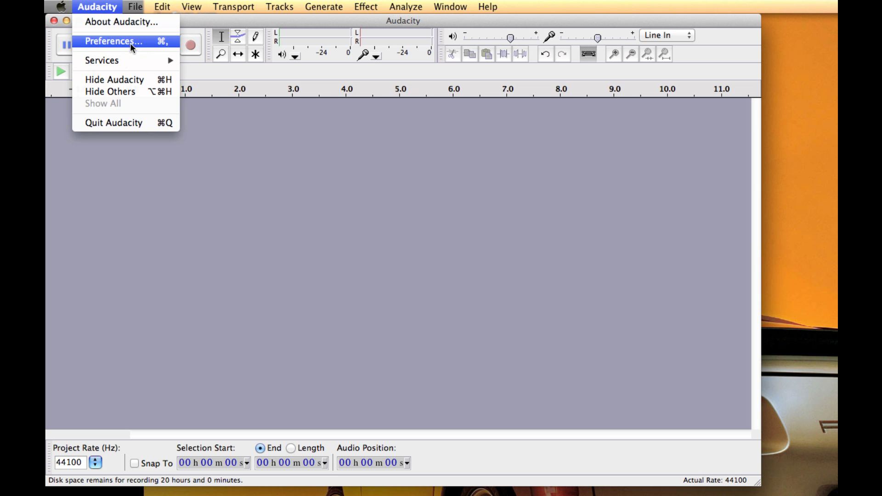
{"action": "left_click", "coordinate": [131, 43]}
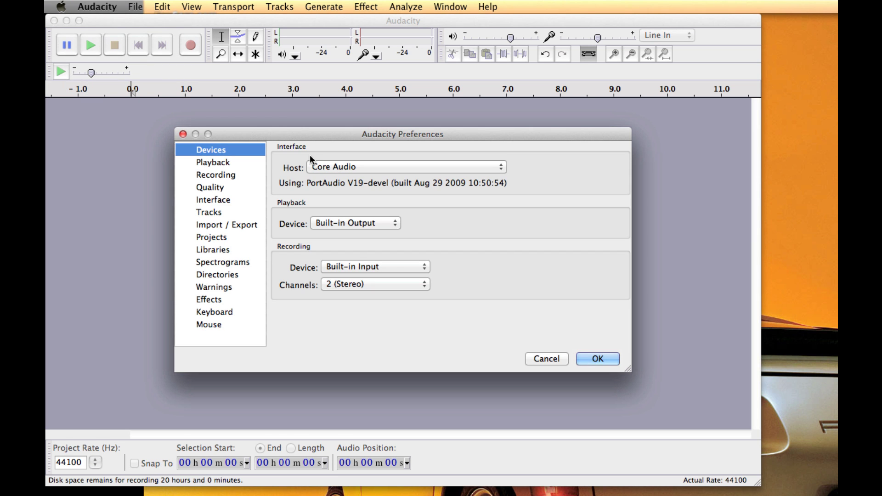
{"action": "left_click", "coordinate": [377, 268]}
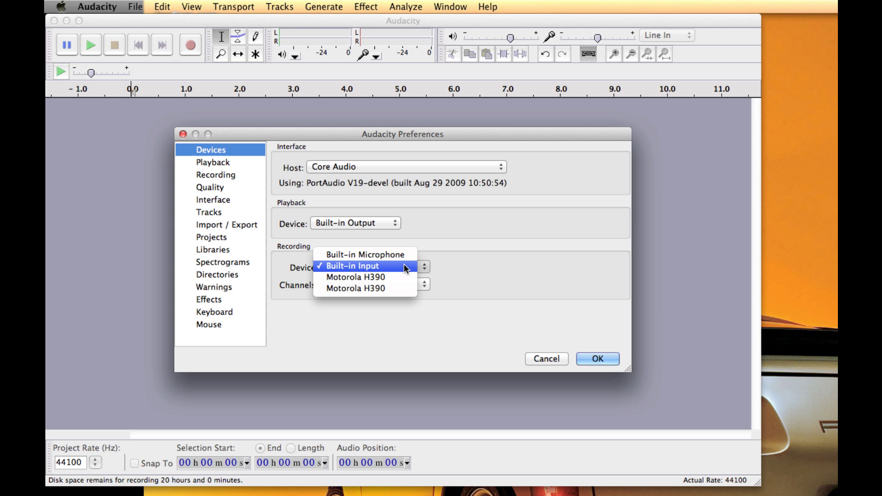
{"action": "left_click", "coordinate": [471, 265]}
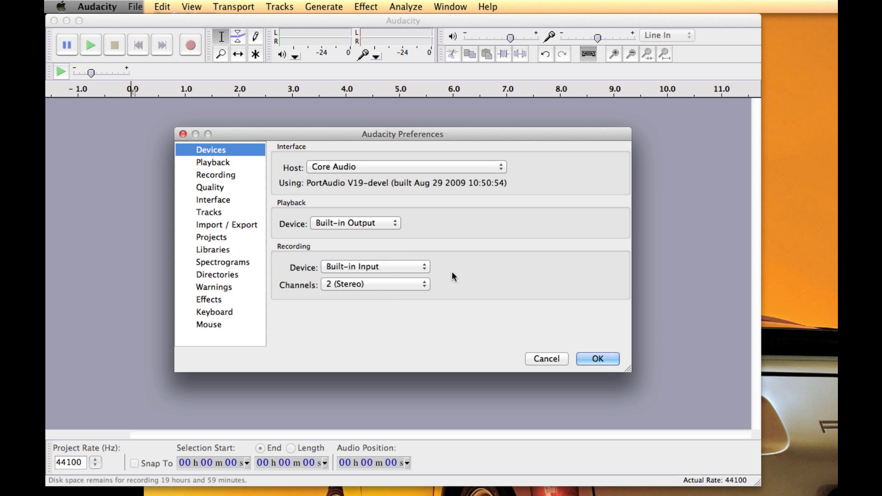
{"action": "left_click", "coordinate": [391, 285]}
{"action": "left_click", "coordinate": [383, 274]}
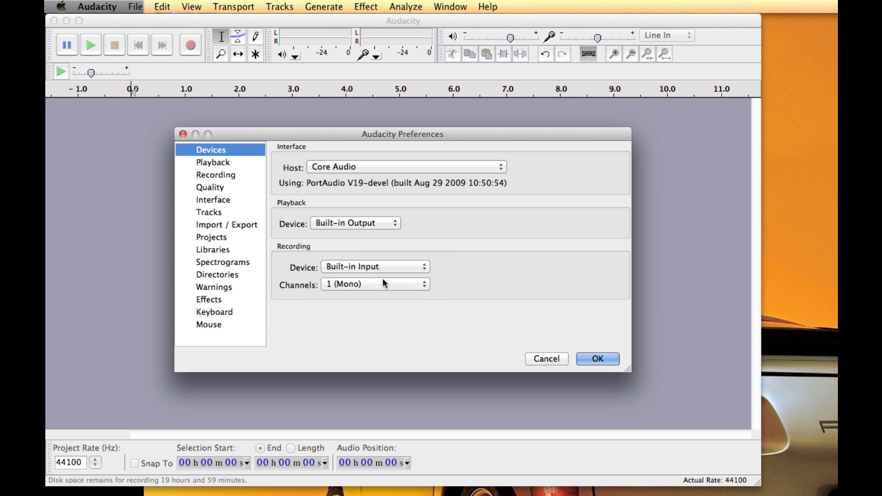
{"action": "left_click", "coordinate": [383, 281]}
{"action": "left_click", "coordinate": [382, 292]}
Step: Confirm the preferences and record a roughly two-second stereo clip into a new track
{"action": "left_click", "coordinate": [598, 359]}
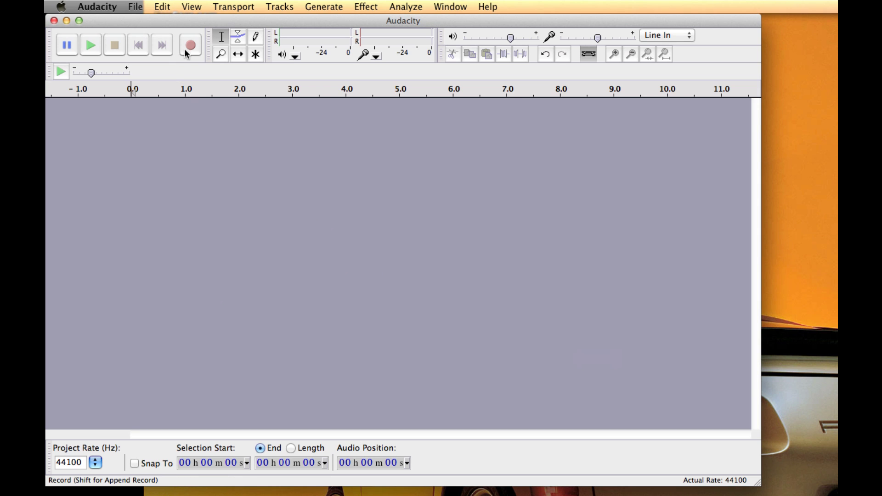
{"action": "left_click", "coordinate": [191, 45]}
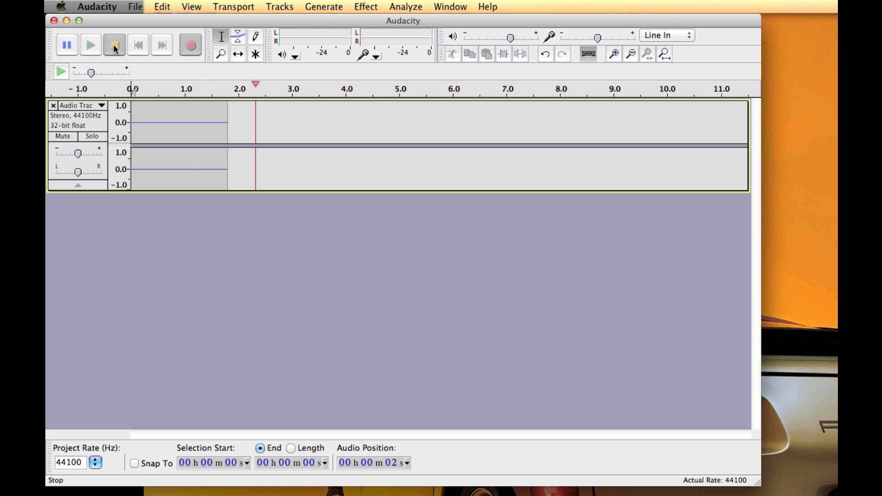
{"action": "left_click", "coordinate": [115, 44]}
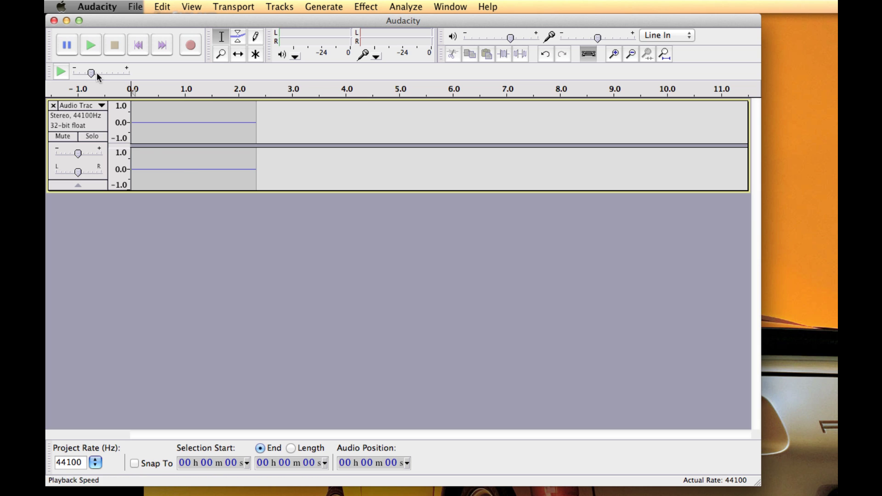
Step: Split to enlarged Left and Right tracks; pan Left 20% left, Right right with +5 dB
{"action": "left_click", "coordinate": [101, 106]}
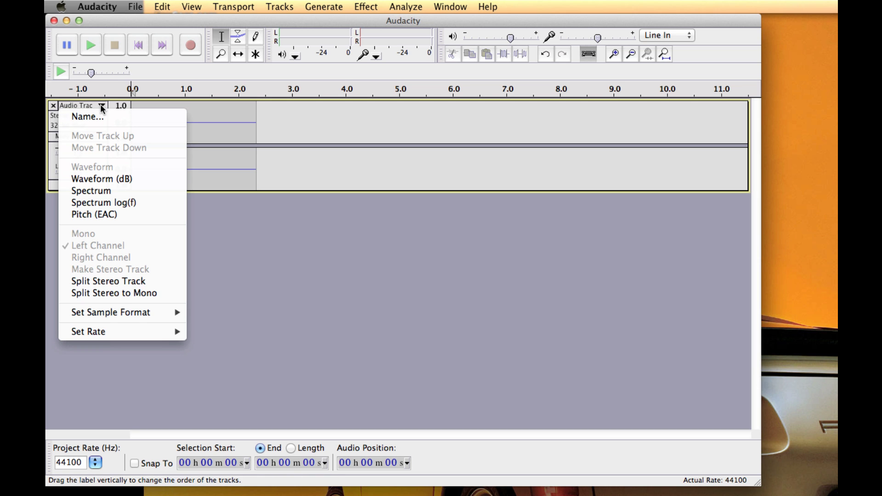
{"action": "left_click", "coordinate": [140, 283]}
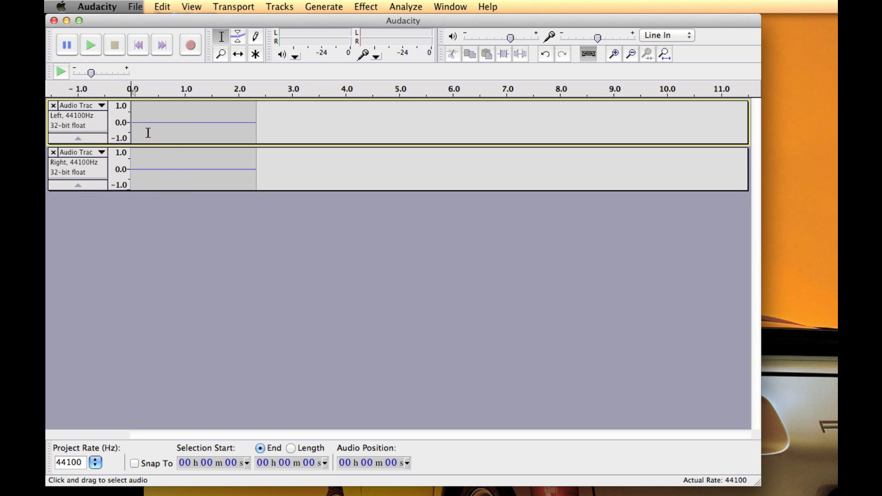
{"action": "left_click_drag", "start_coordinate": [147, 143], "coordinate": [143, 257]}
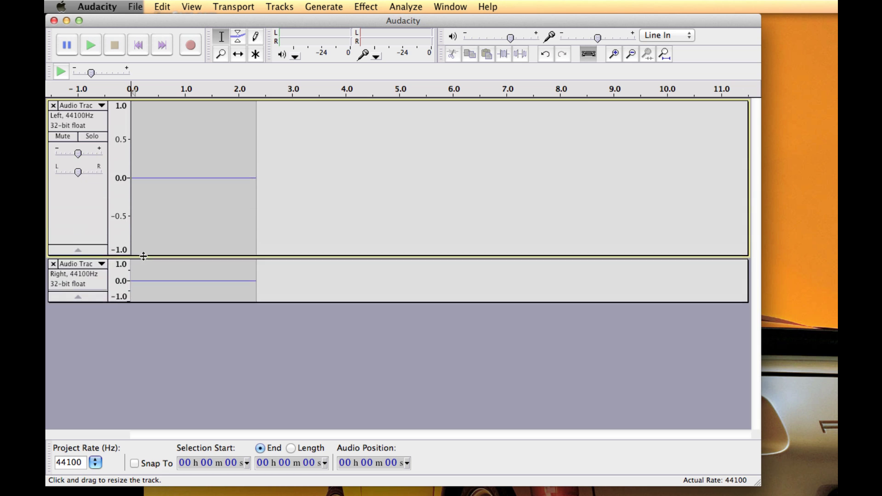
{"action": "left_click_drag", "start_coordinate": [152, 302], "coordinate": [148, 399]}
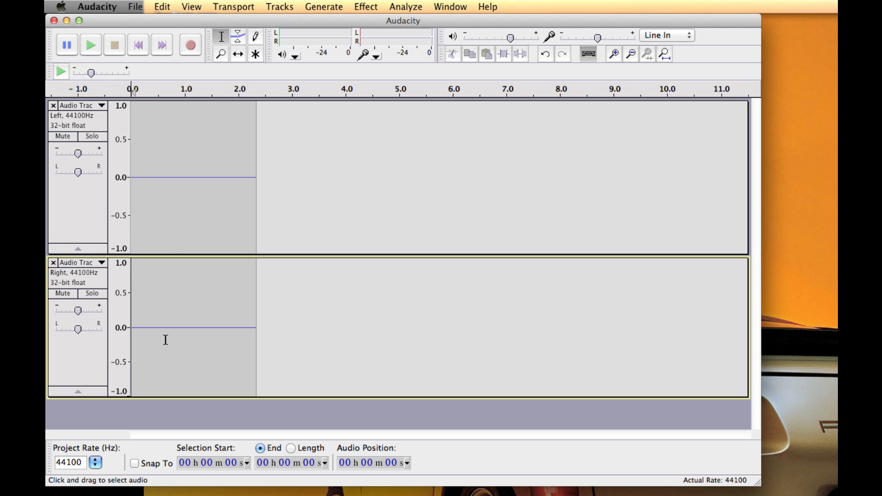
{"action": "left_click_drag", "start_coordinate": [76, 173], "coordinate": [70, 173]}
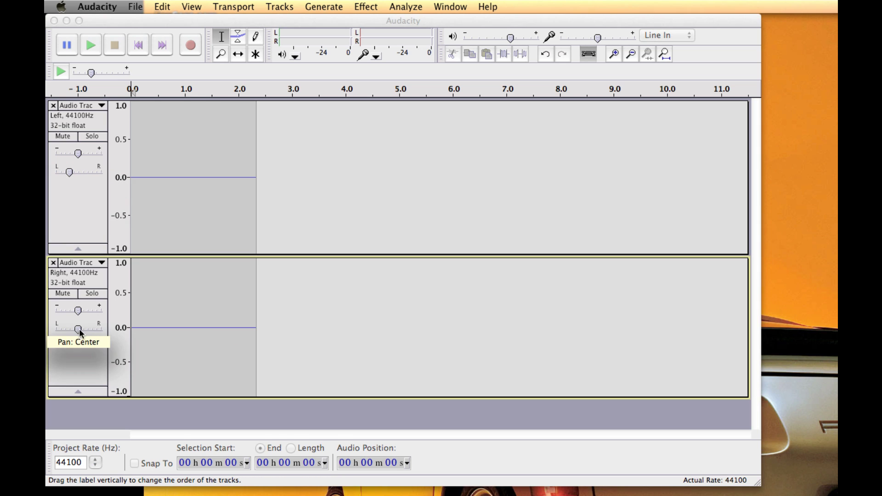
{"action": "mouse_move", "coordinate": [79, 332]}
{"action": "left_mouse_down"}
{"action": "mouse_move", "coordinate": [83, 311]}
{"action": "mouse_move", "coordinate": [72, 310]}
{"action": "mouse_move", "coordinate": [80, 313]}
{"action": "left_mouse_up"}
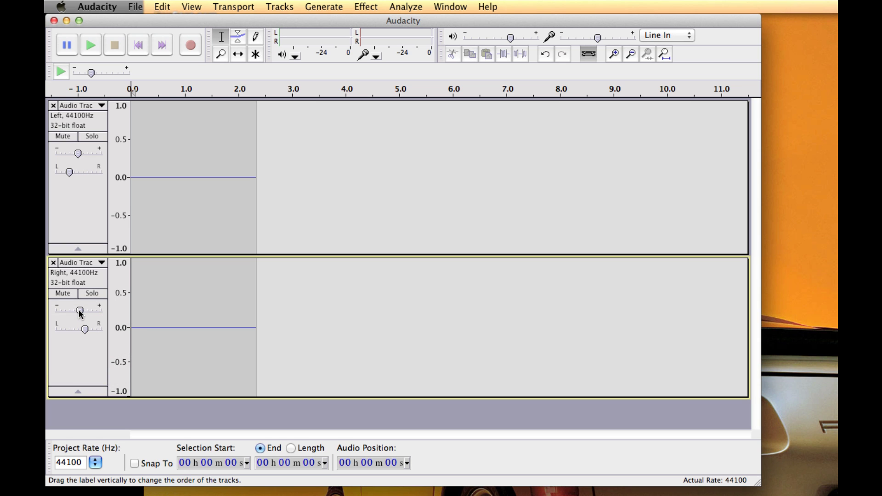